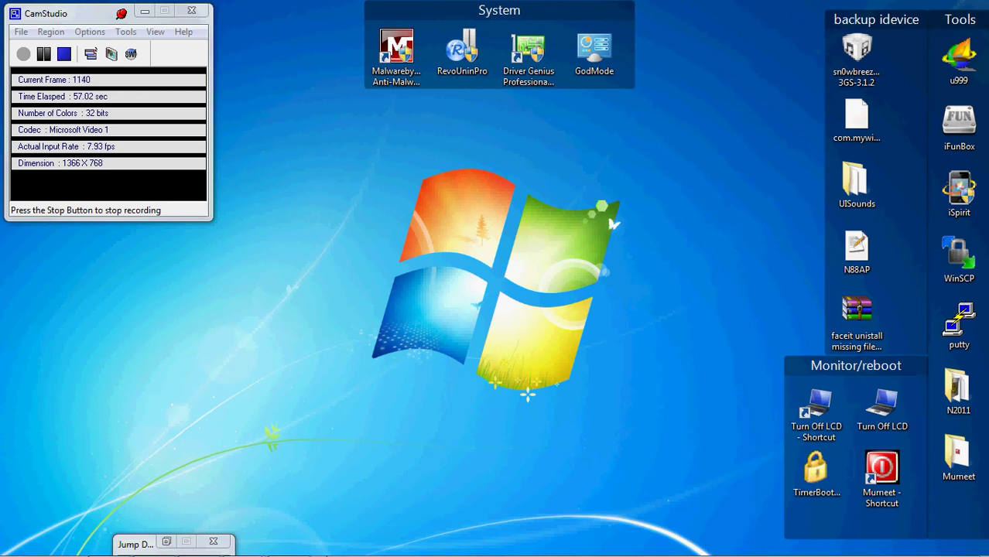
# Step: Bring iFunBox back up, minimize CamStudio, and snap iFunBox to the right half of the screen
pyautogui.moveTo(232, 553)
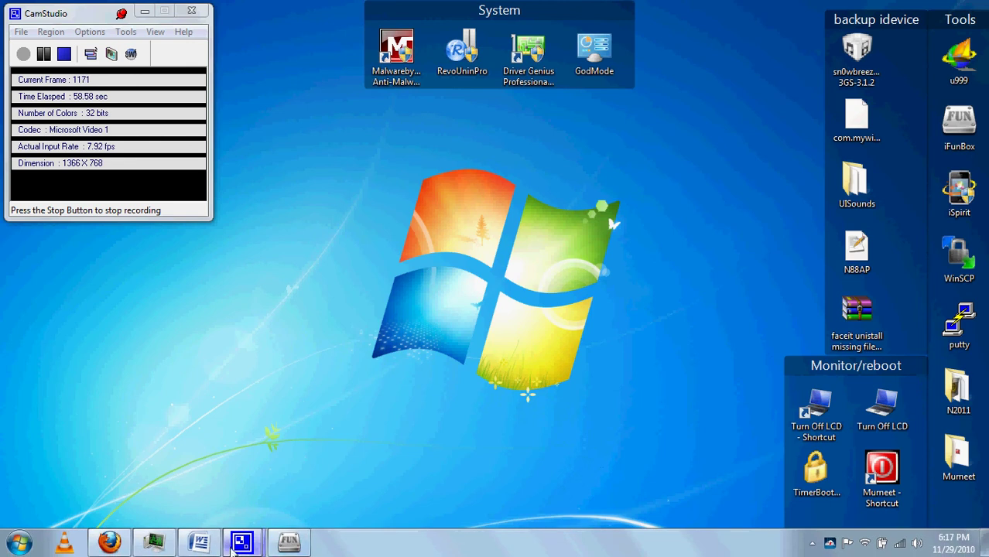
pyautogui.click(289, 542)
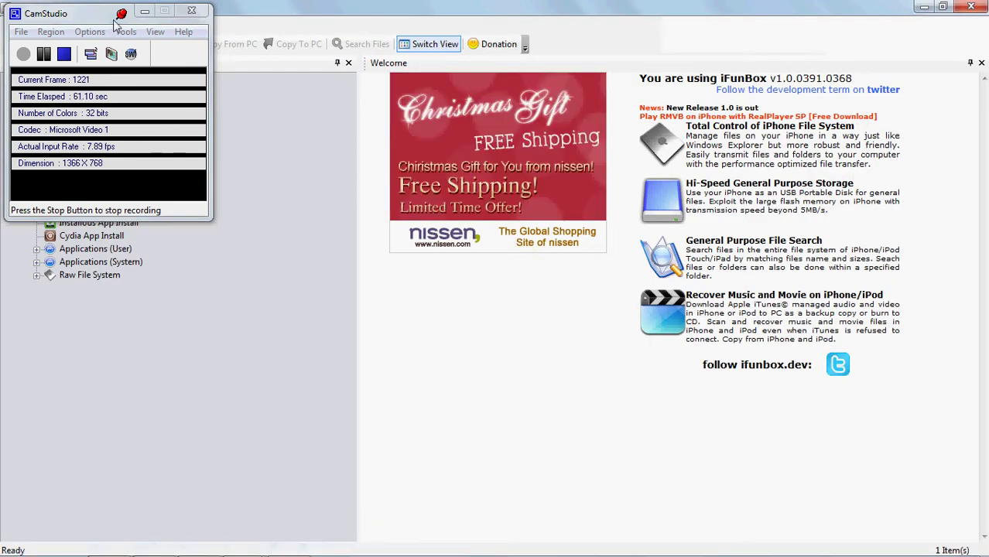
pyautogui.click(144, 12)
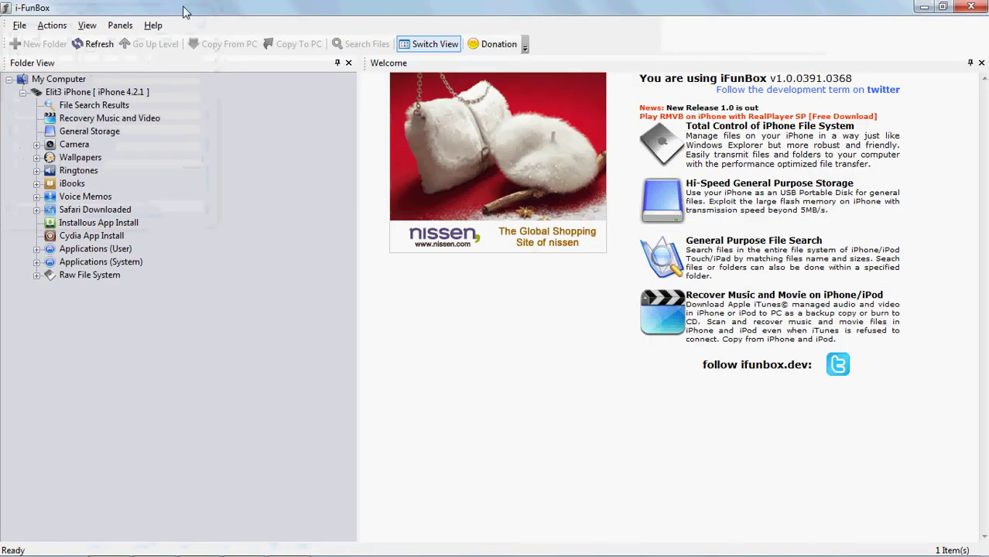
pyautogui.press('super+Right')
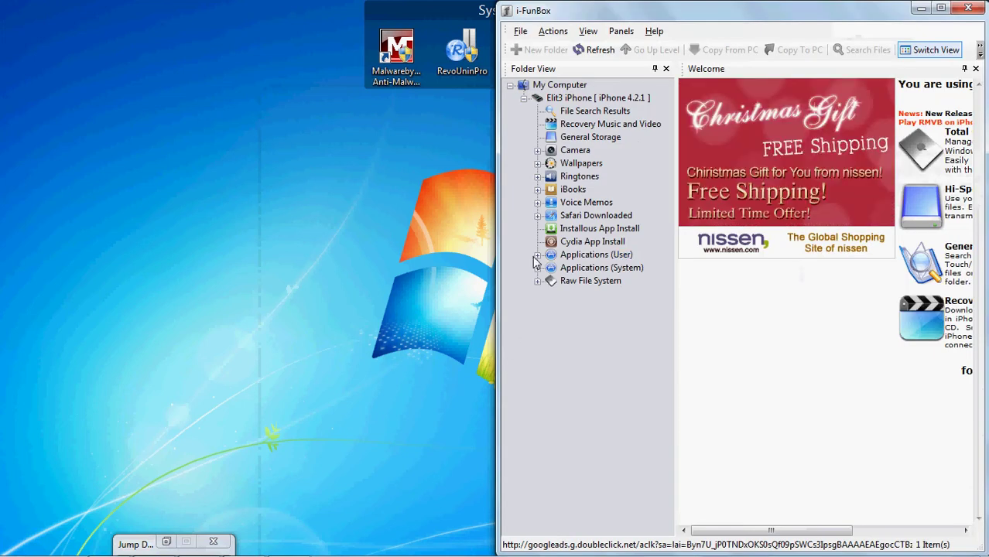
# Step: Expand Raw File System > System > Library and move the iFunBox window to the left
pyautogui.click(539, 281)
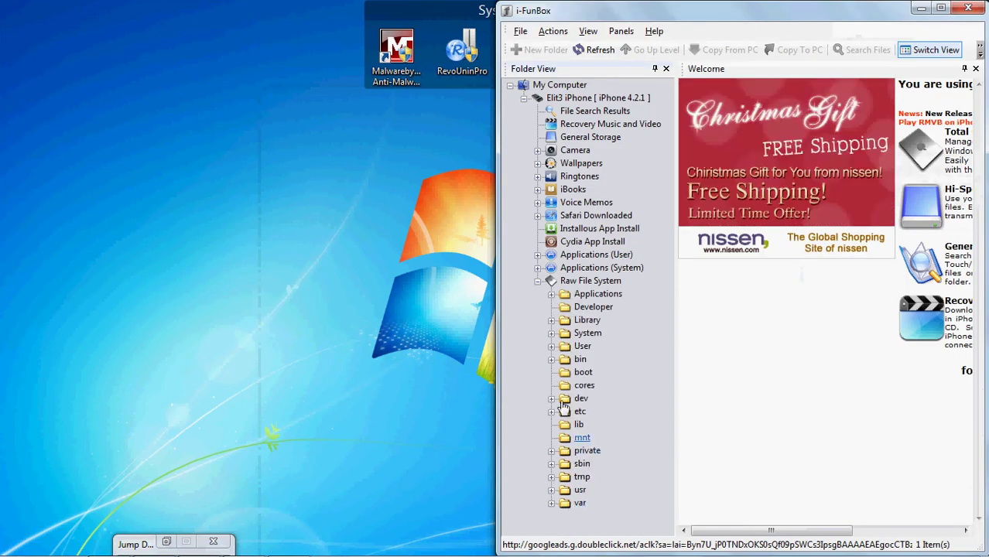
pyautogui.click(551, 334)
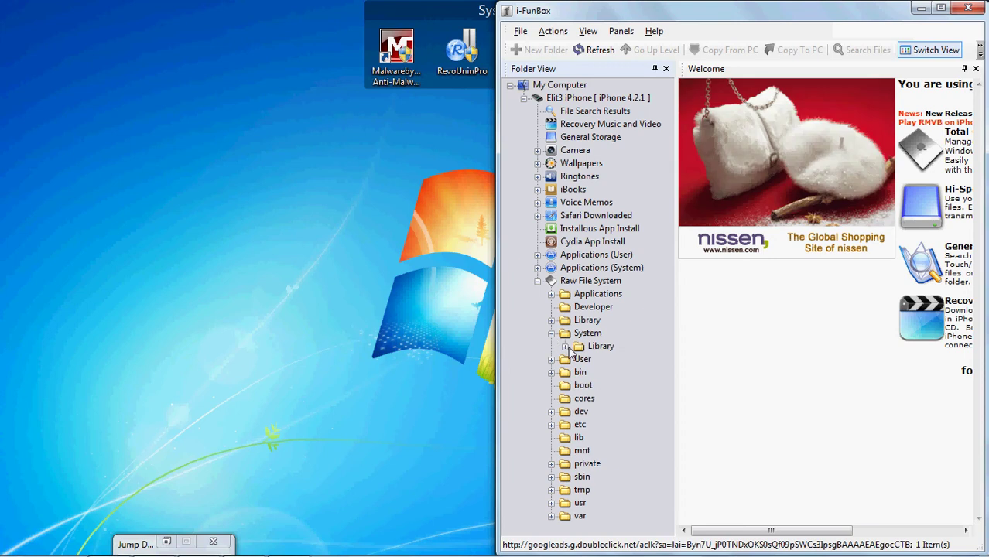
pyautogui.click(565, 346)
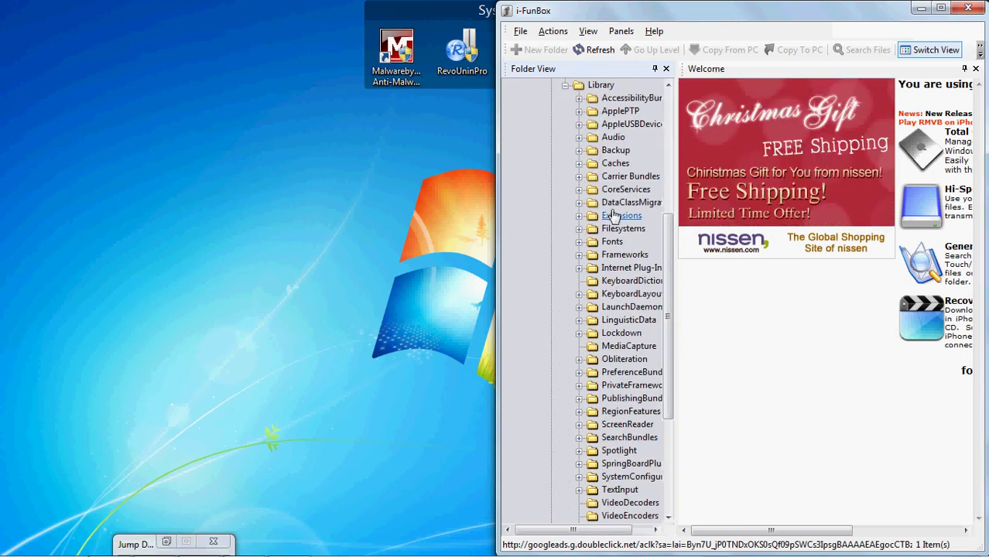
pyautogui.moveTo(726, 16); pyautogui.dragTo(249, 17)
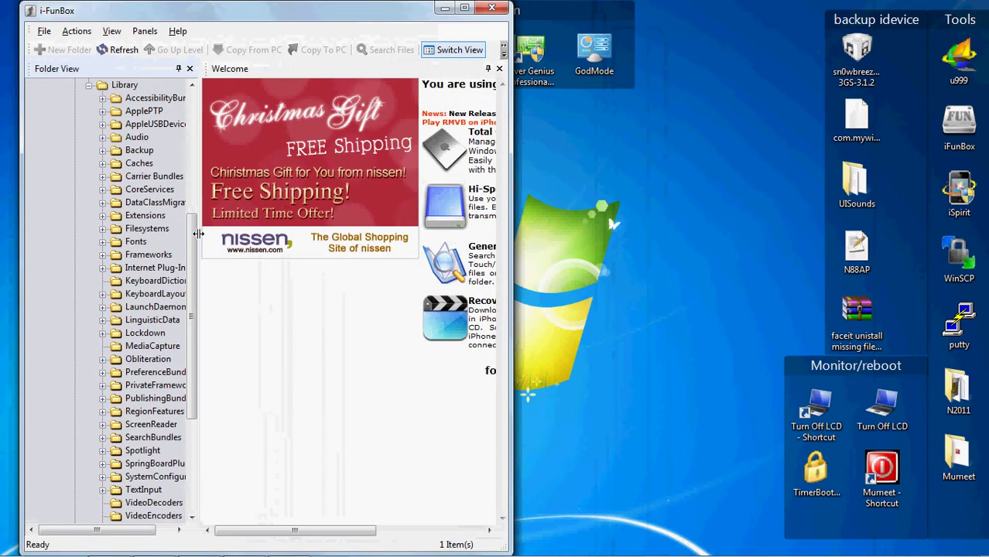
# Step: Open SpringBoard.app under System/Library/CoreServices and scroll through its files
pyautogui.click(104, 191)
pyautogui.click(120, 268)
pyautogui.click(116, 268)
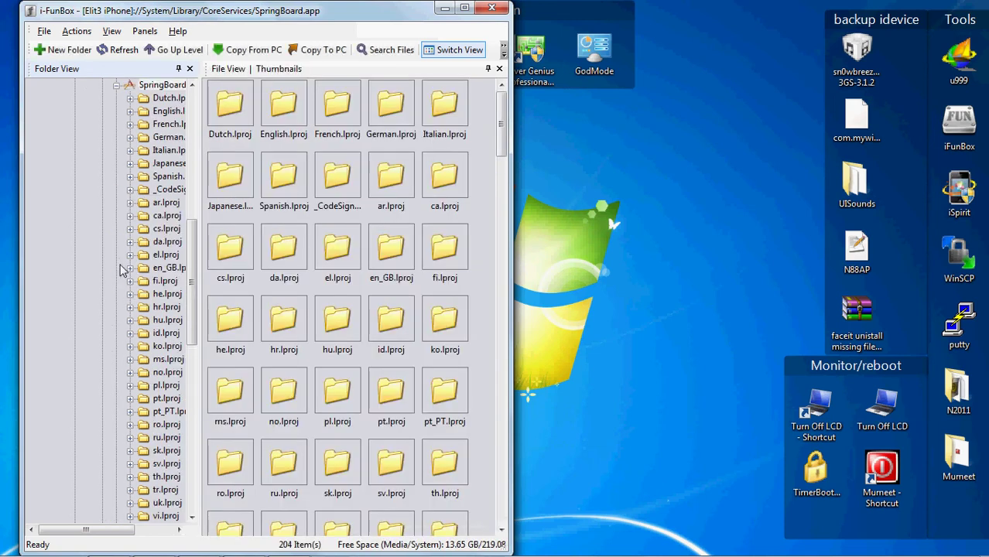
pyautogui.moveTo(501, 124); pyautogui.dragTo(503, 348)
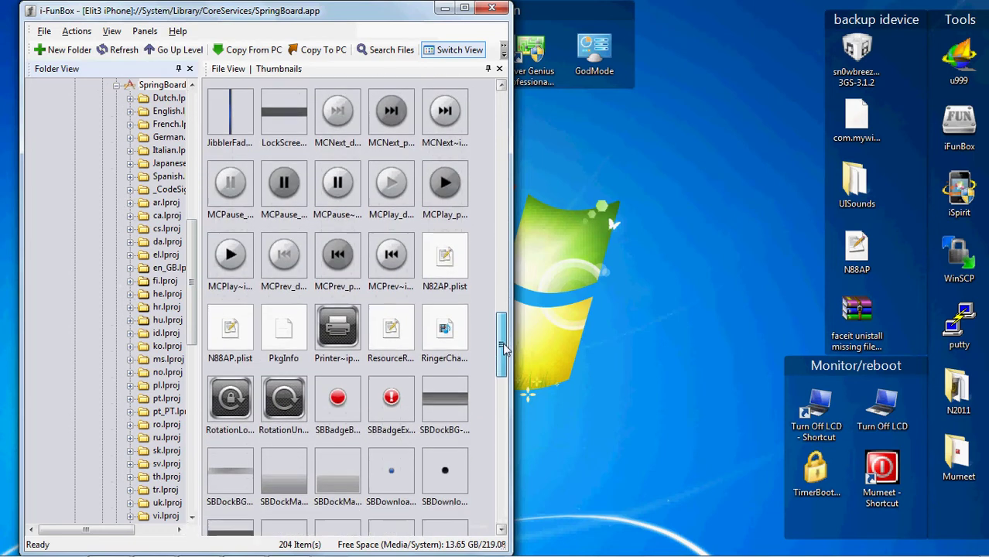
# Step: Copy N88AP.plist from SpringBoard.app onto the desktop
pyautogui.click(231, 334)
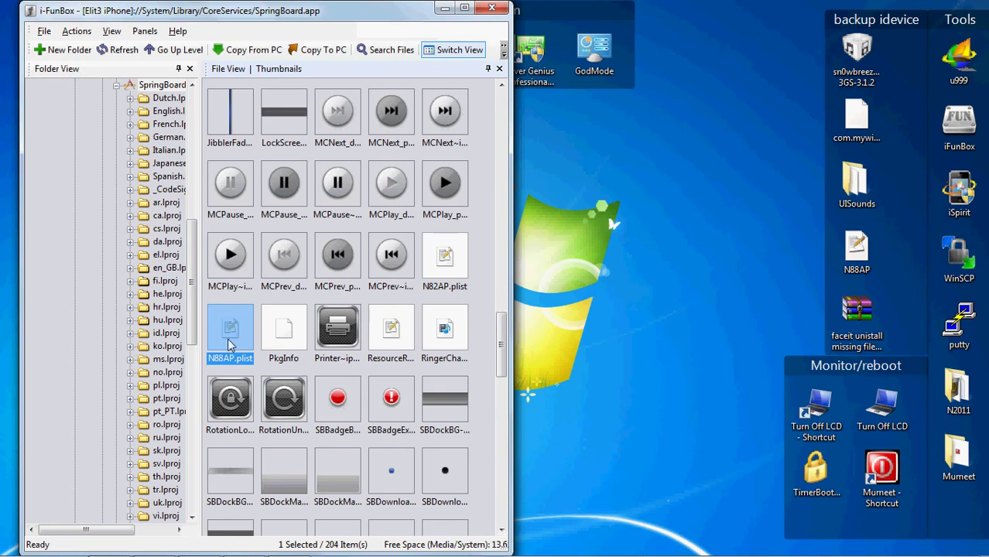
pyautogui.moveTo(828, 222); pyautogui.dragTo(847, 267)
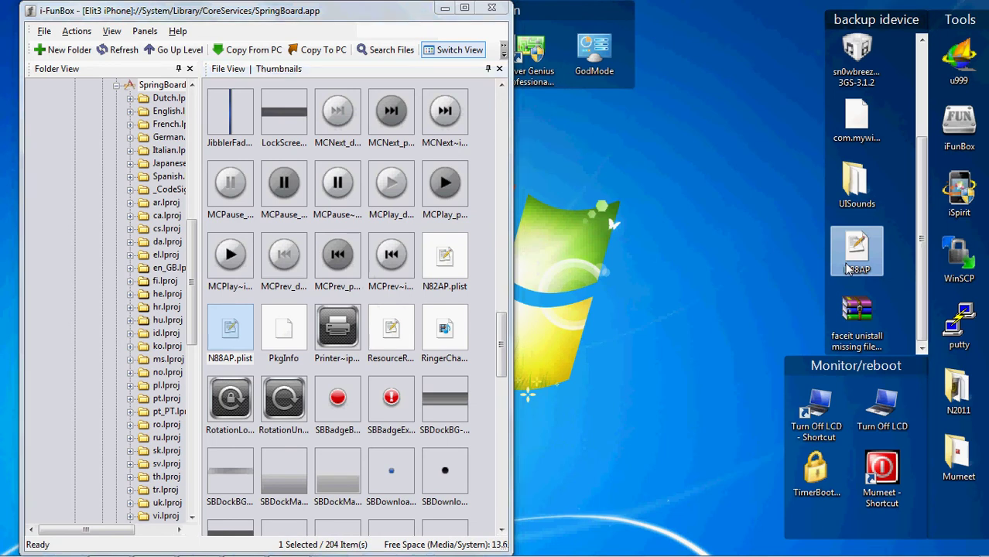
pyautogui.moveTo(207, 343); pyautogui.dragTo(235, 311)
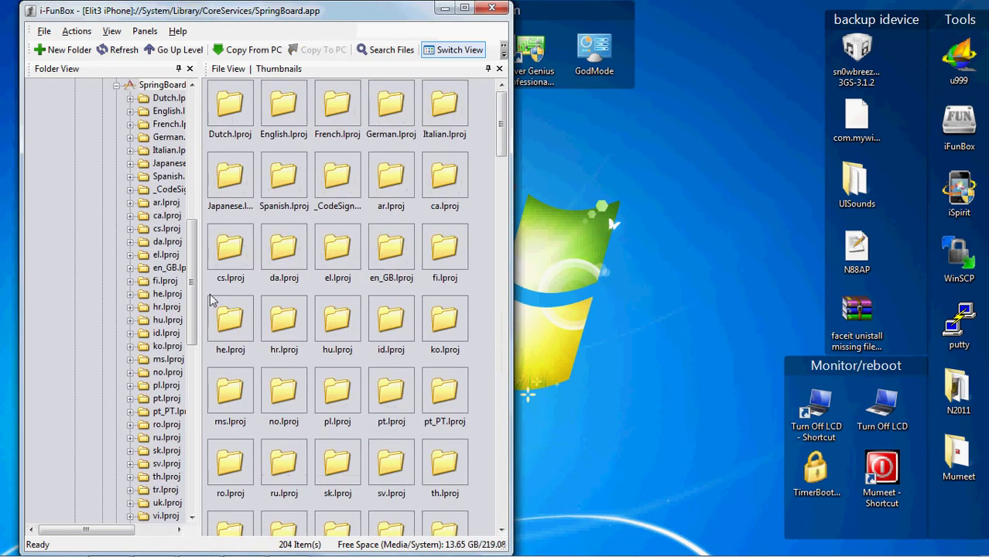
# Step: Collapse the SpringBoard.app and CoreServices branches in the folder tree
pyautogui.scroll(5, 192, 277)
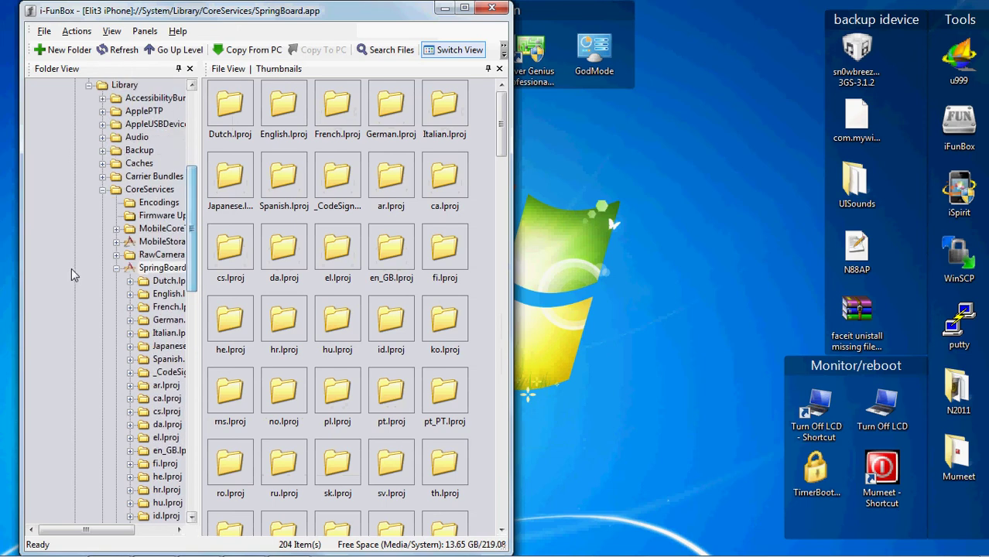
pyautogui.click(116, 267)
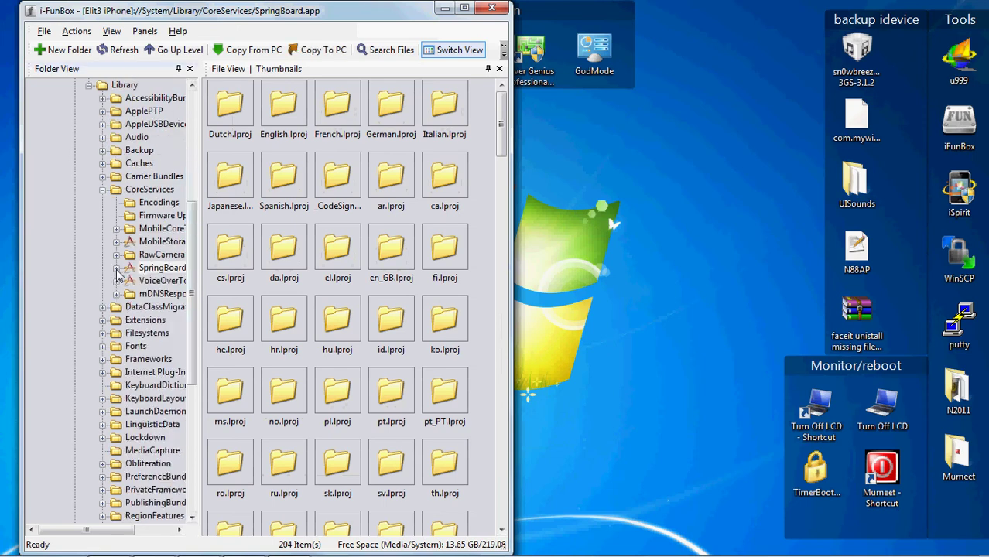
pyautogui.click(115, 190)
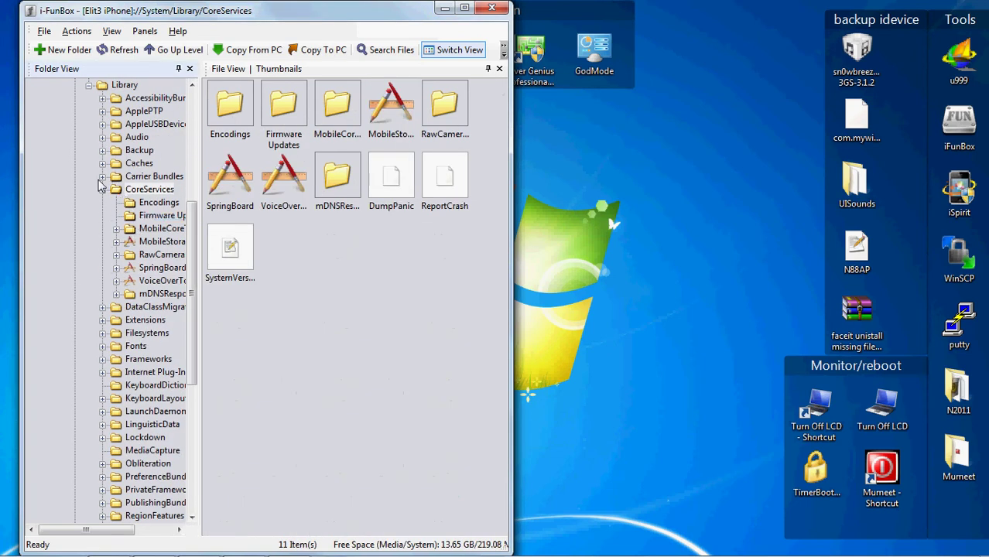
pyautogui.click(103, 189)
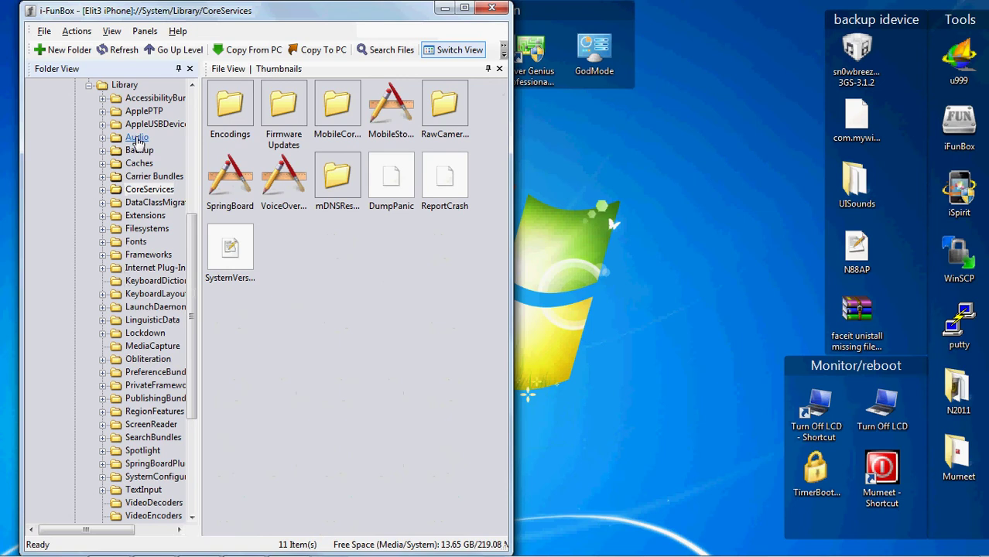
pyautogui.click(89, 85)
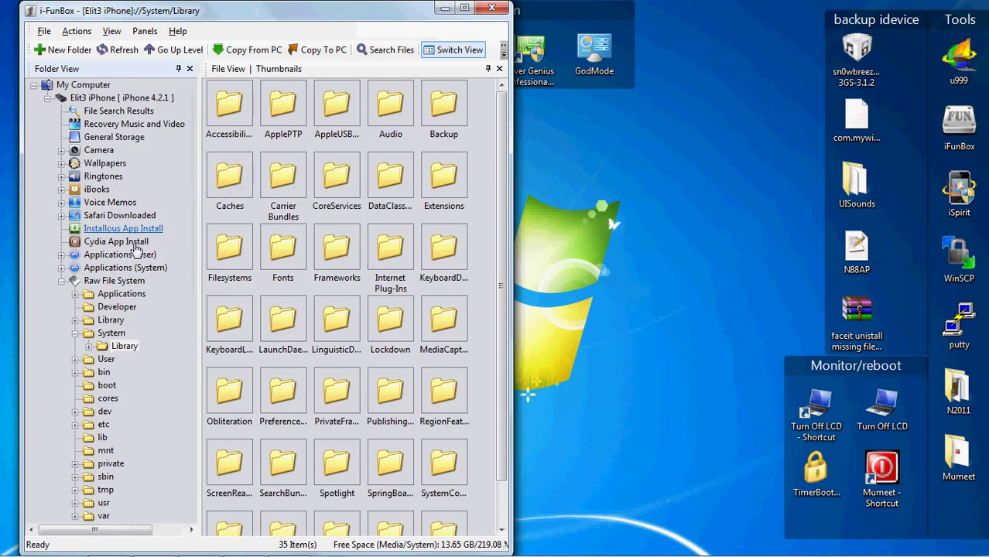
# Step: Open System/Library/Audio so its UISounds folder appears in the file view
pyautogui.click(75, 319)
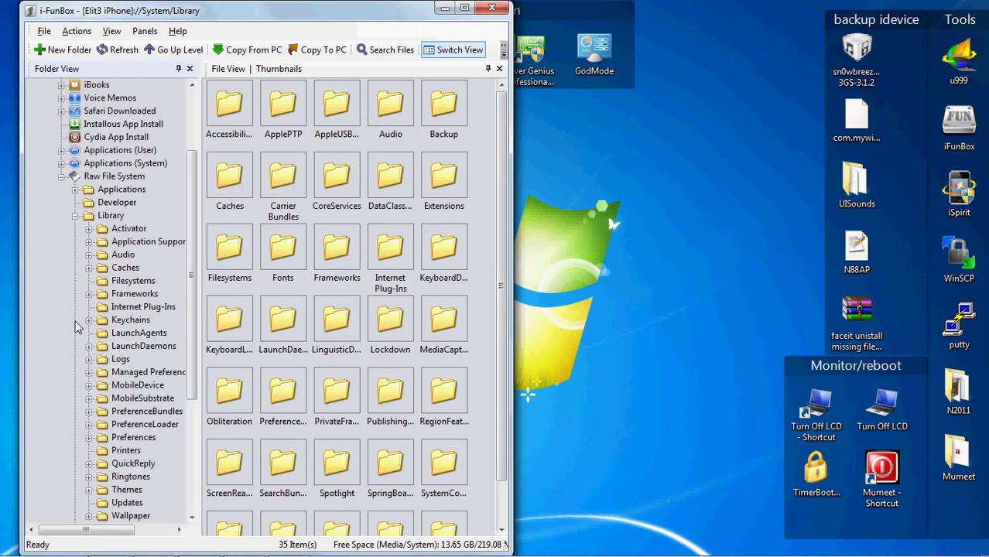
pyautogui.click(122, 255)
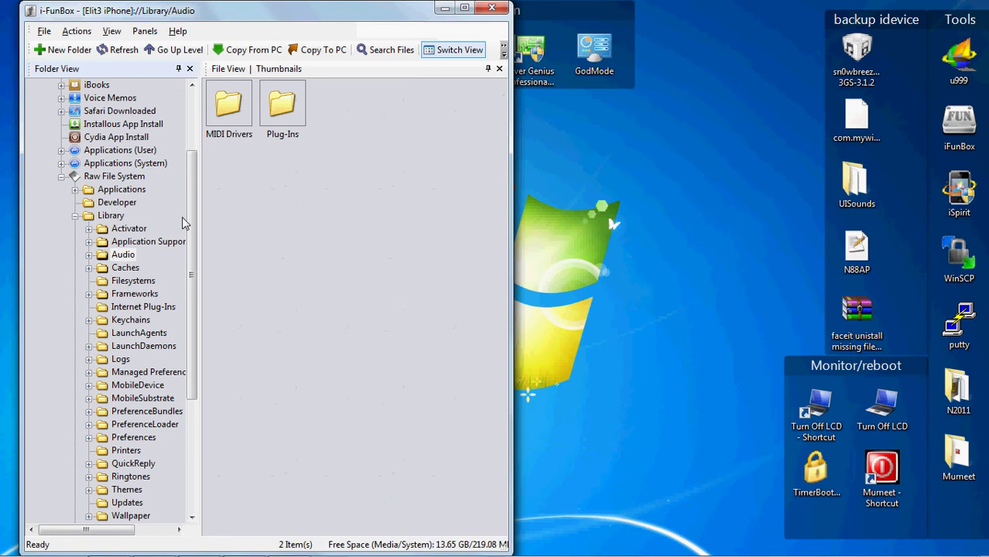
pyautogui.click(89, 254)
pyautogui.click(75, 215)
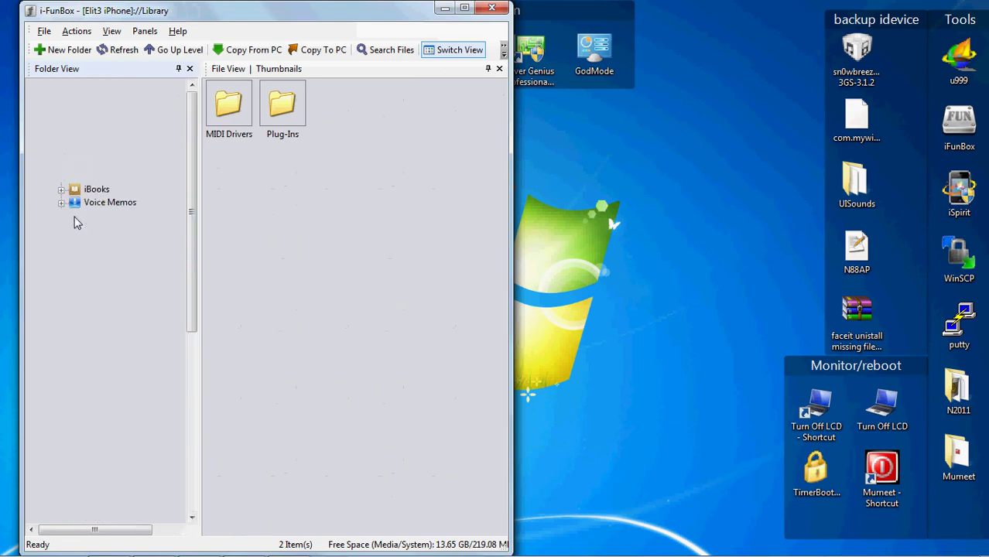
pyautogui.click(89, 345)
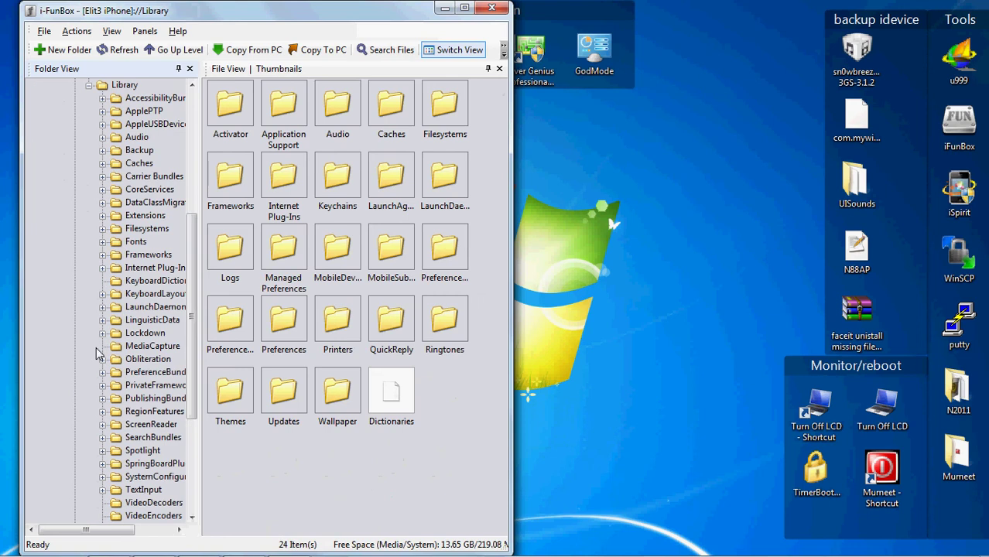
pyautogui.click(140, 137)
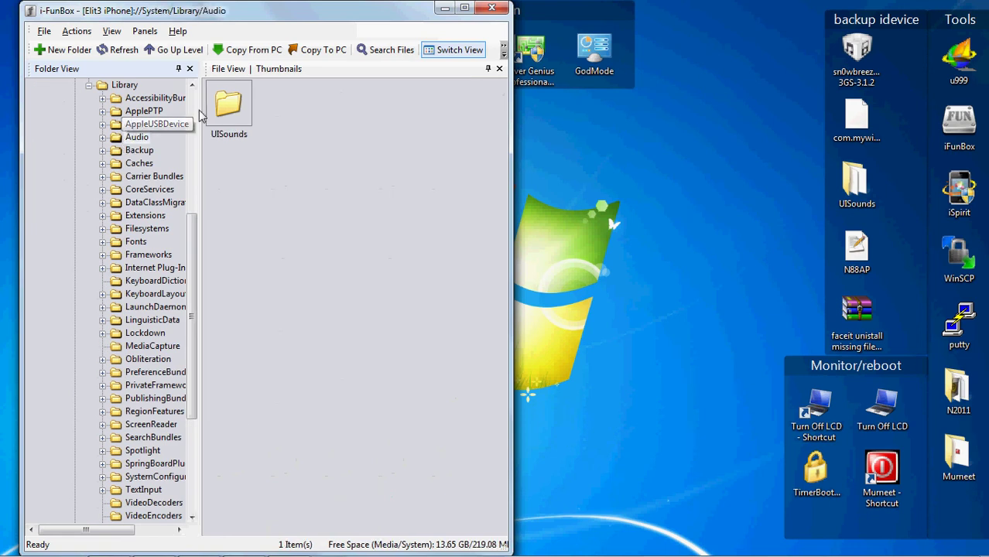
pyautogui.click(240, 112)
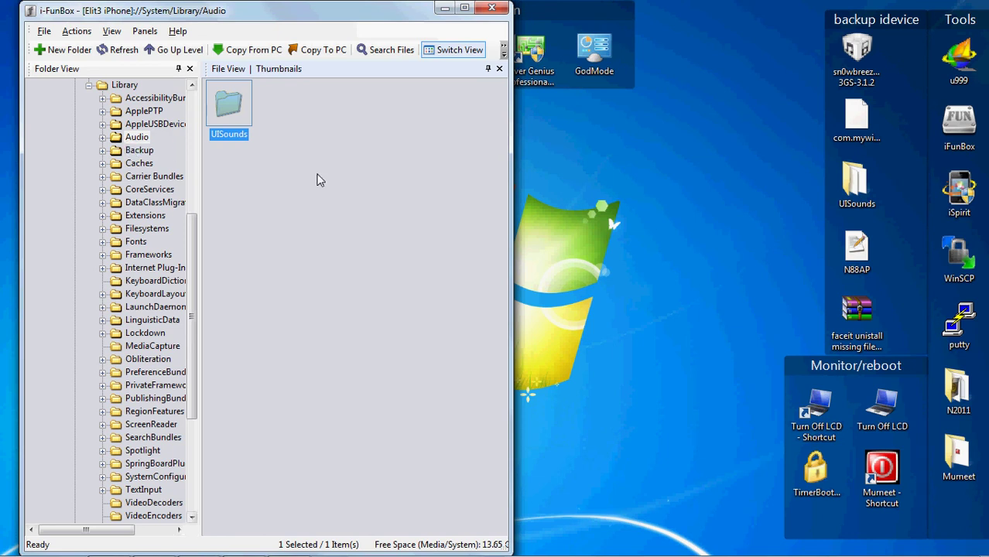
pyautogui.click(851, 190)
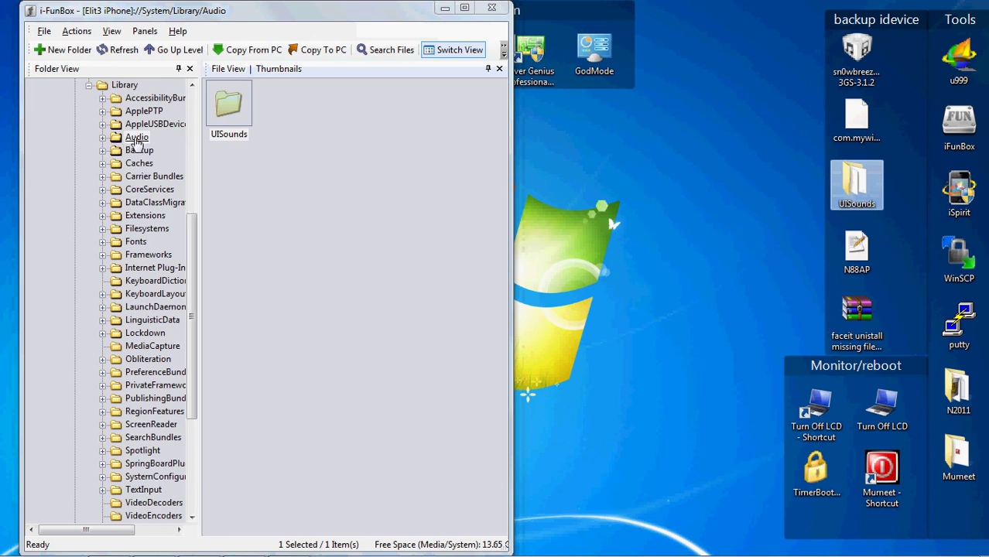
pyautogui.moveTo(839, 173)
pyautogui.mouseDown()
pyautogui.moveTo(368, 159)
pyautogui.moveTo(343, 149)
pyautogui.moveTo(845, 181)
pyautogui.mouseUp()
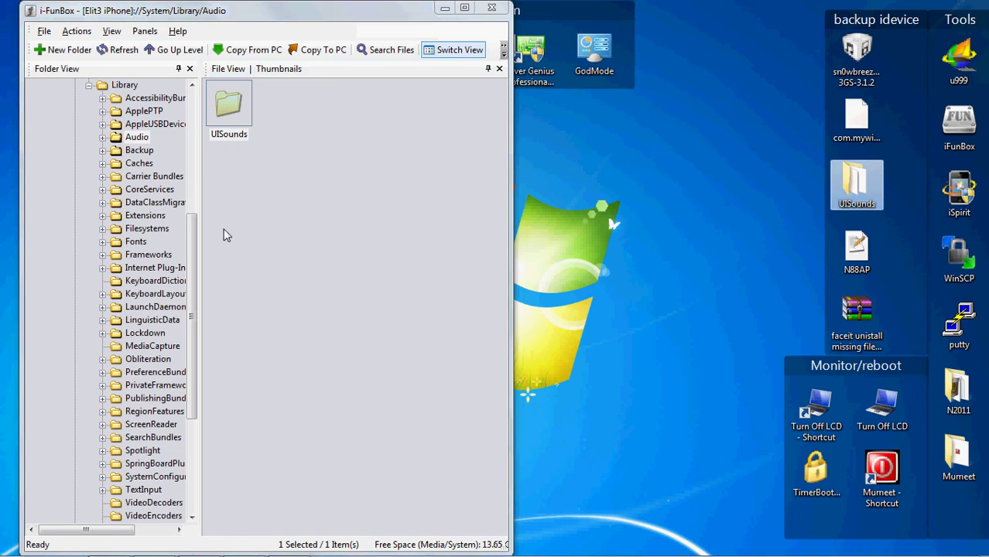
pyautogui.scroll(4, 195, 183)
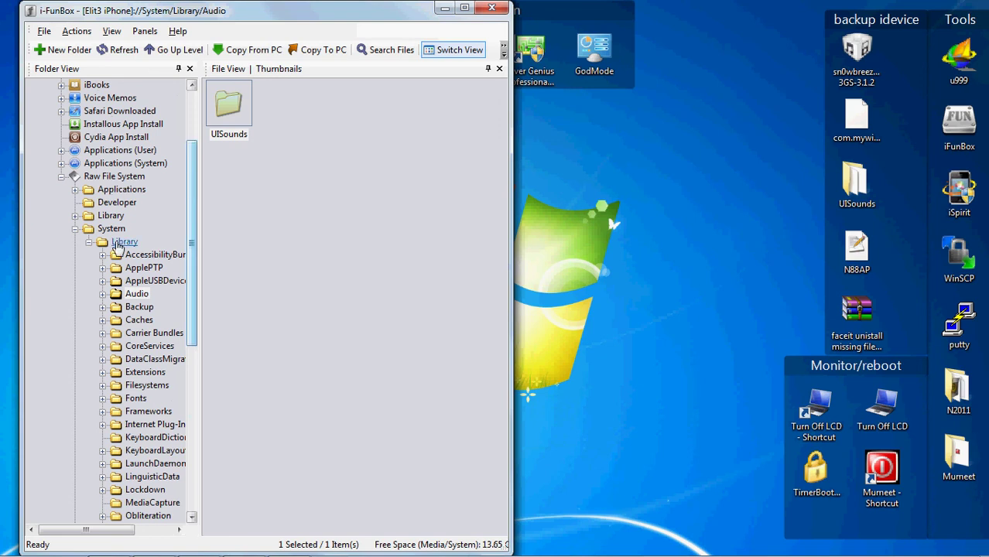
# Step: Re-expand System > Library and open PrivateFrameworks > Celestial.framework, showing its 47 items
pyautogui.click(73, 229)
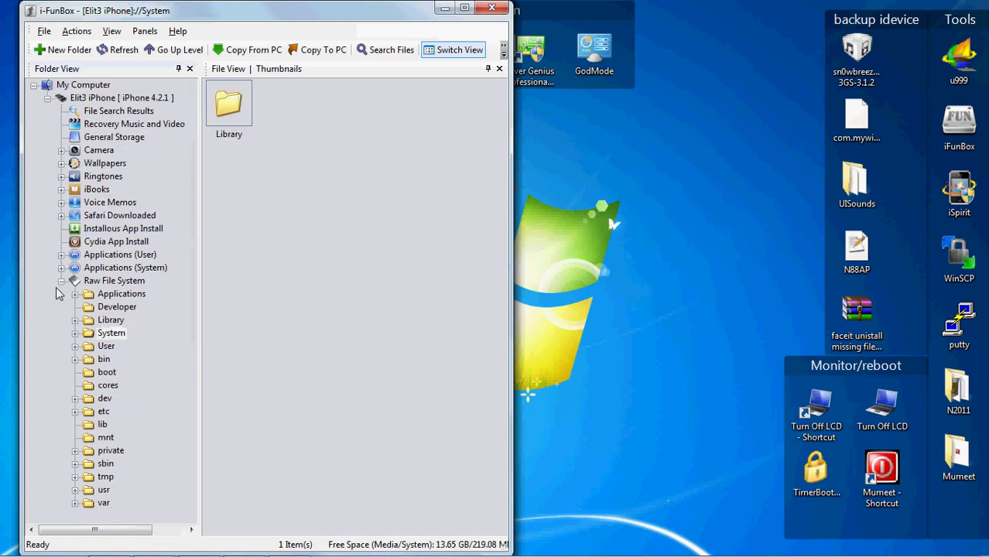
pyautogui.click(75, 334)
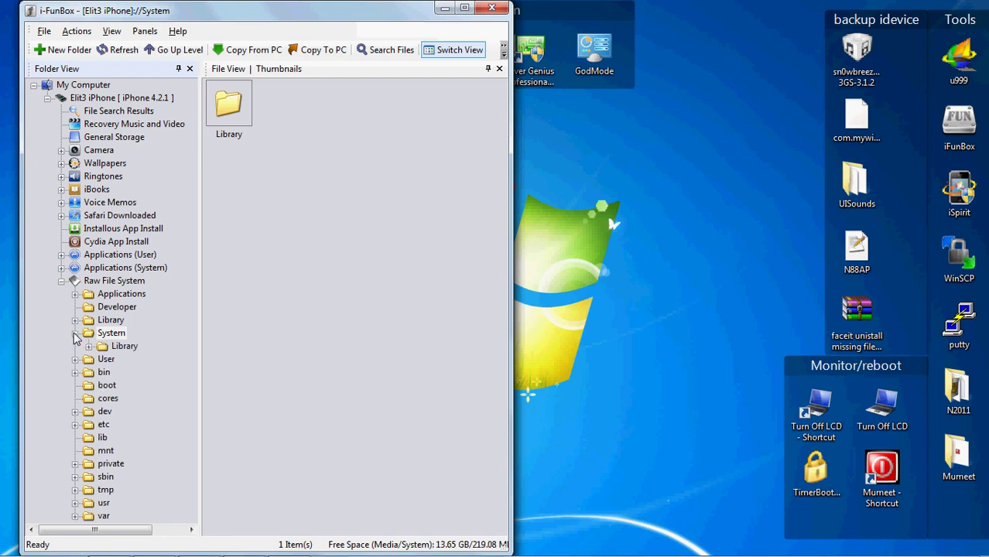
pyautogui.click(89, 346)
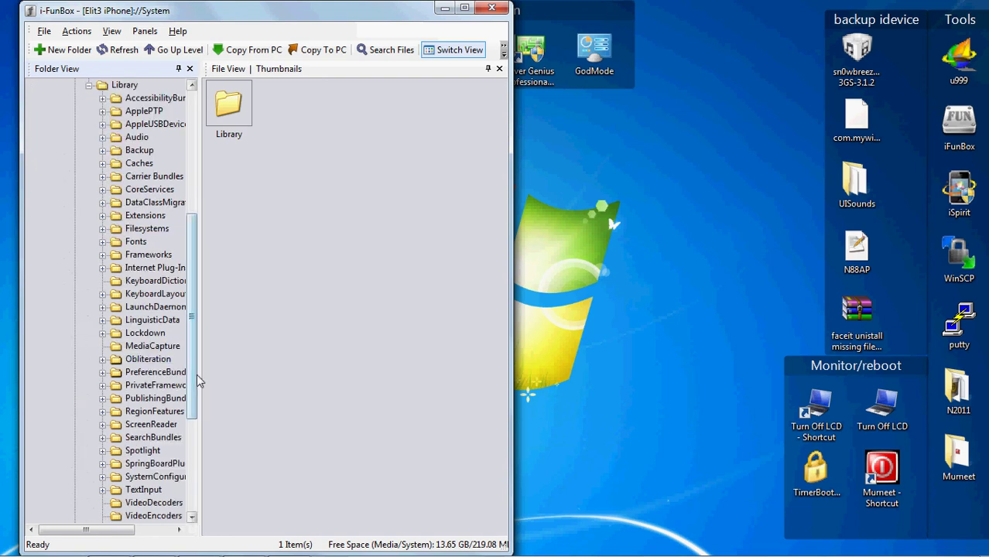
pyautogui.scroll(-2, 193, 379)
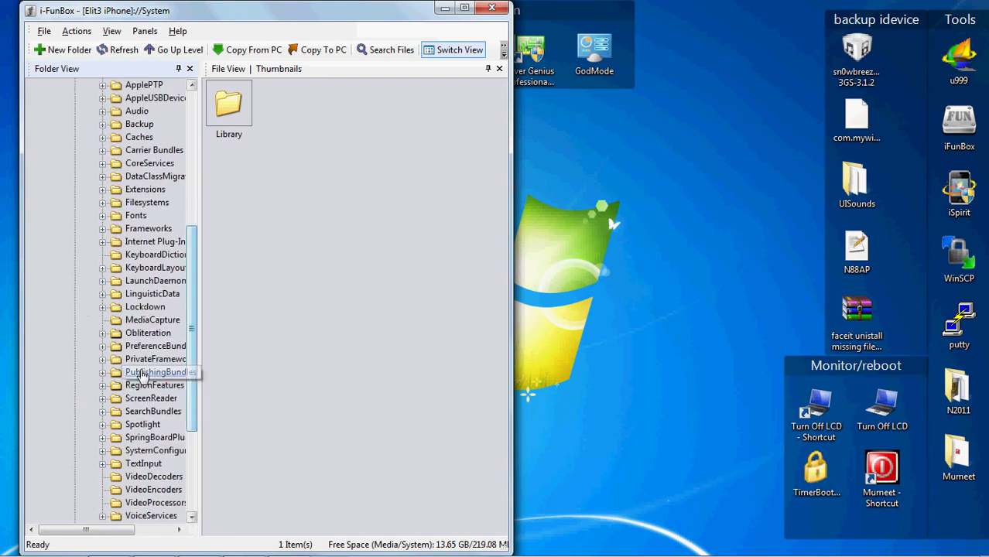
pyautogui.click(137, 360)
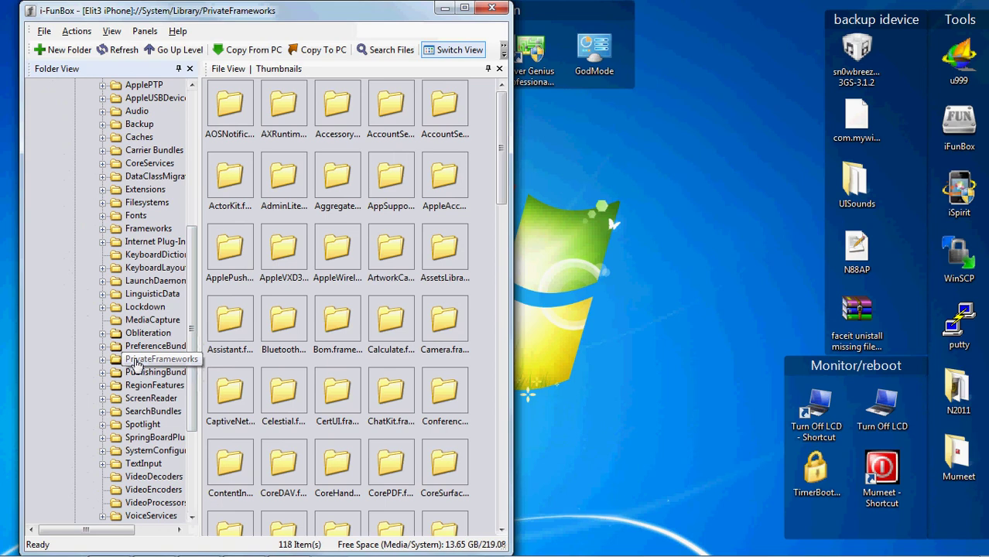
pyautogui.click(137, 361)
pyautogui.moveTo(191, 263); pyautogui.dragTo(194, 274)
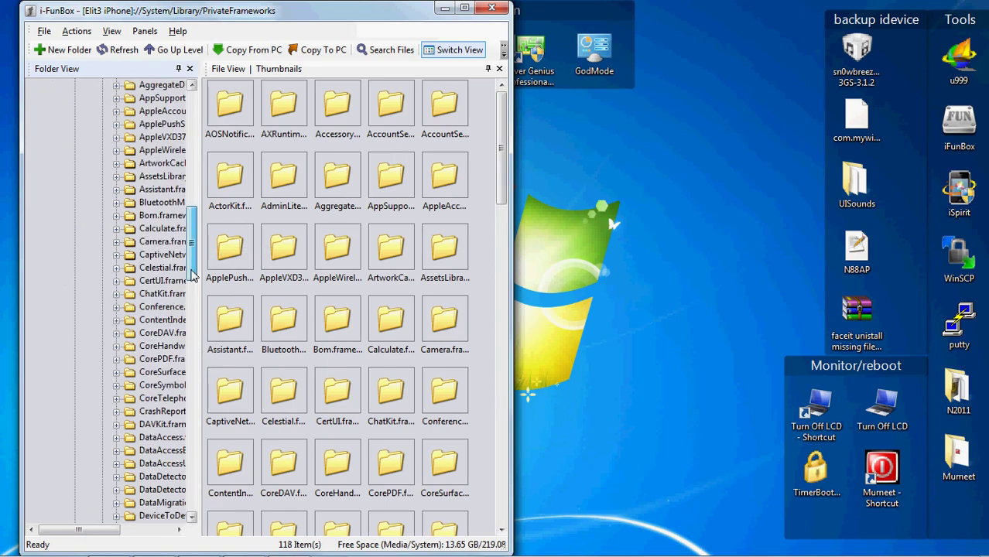
pyautogui.click(152, 279)
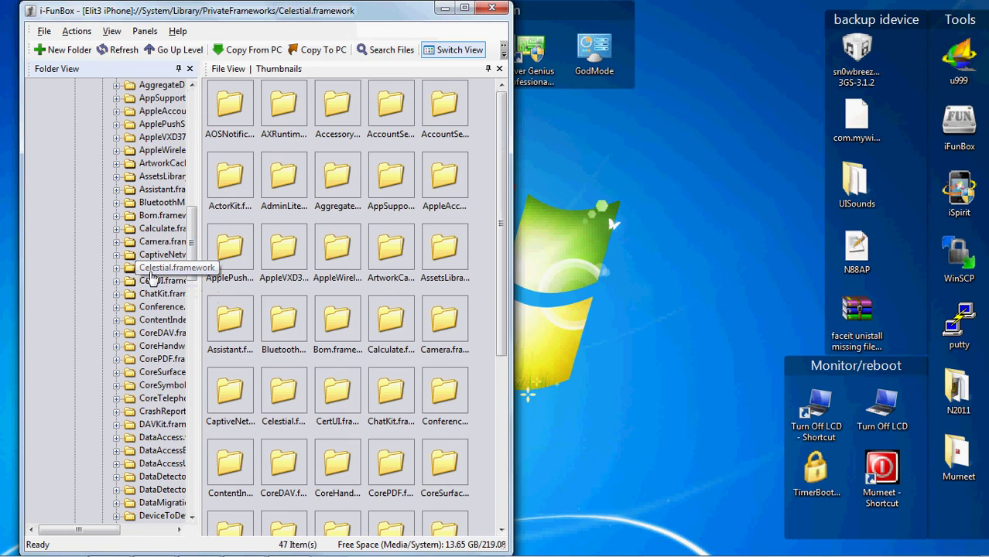
pyautogui.moveTo(503, 334); pyautogui.dragTo(513, 499)
pyautogui.click(342, 325)
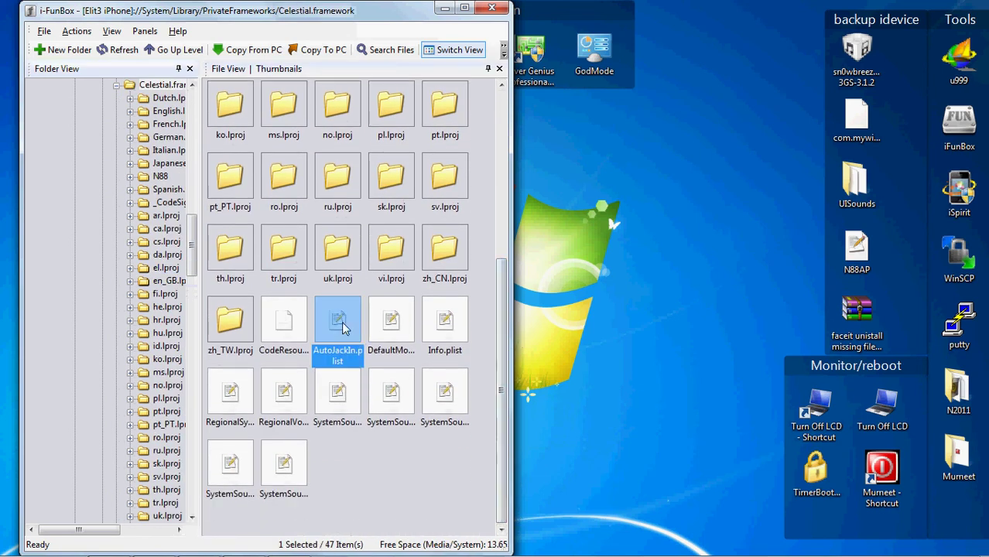
pyautogui.click(393, 328)
pyautogui.click(230, 406)
pyautogui.click(284, 396)
pyautogui.click(331, 397)
pyautogui.click(388, 391)
pyautogui.click(444, 392)
pyautogui.click(303, 469)
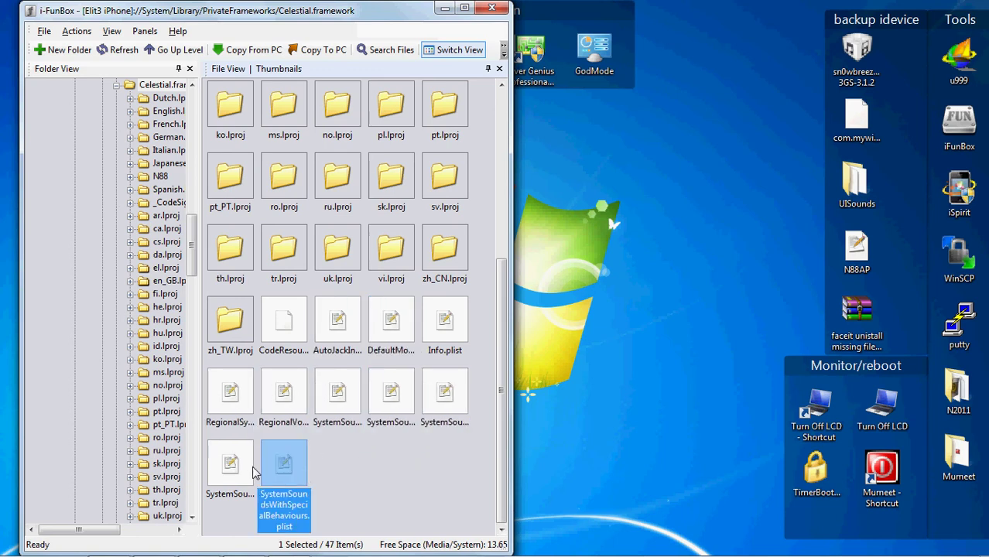
pyautogui.click(216, 466)
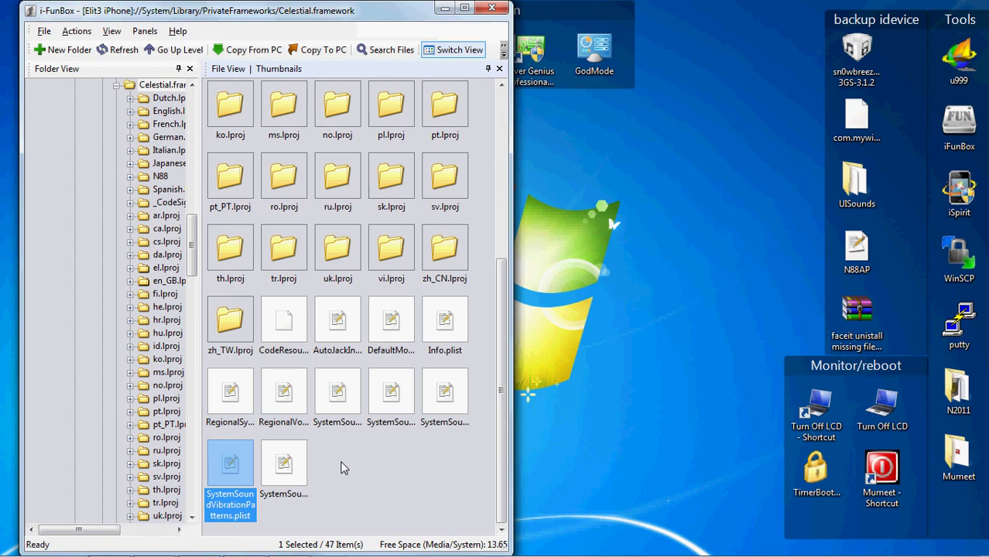
pyautogui.click(344, 398)
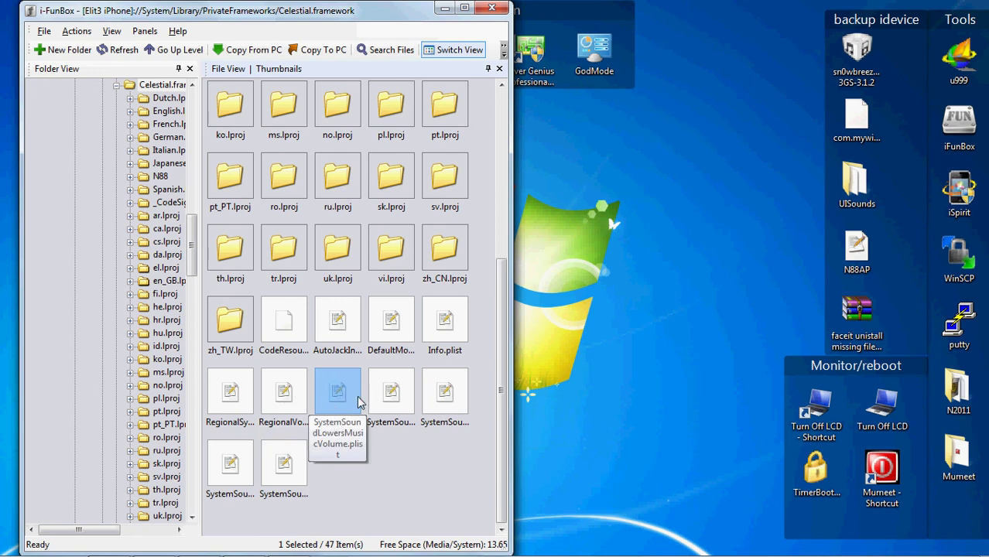
pyautogui.click(399, 393)
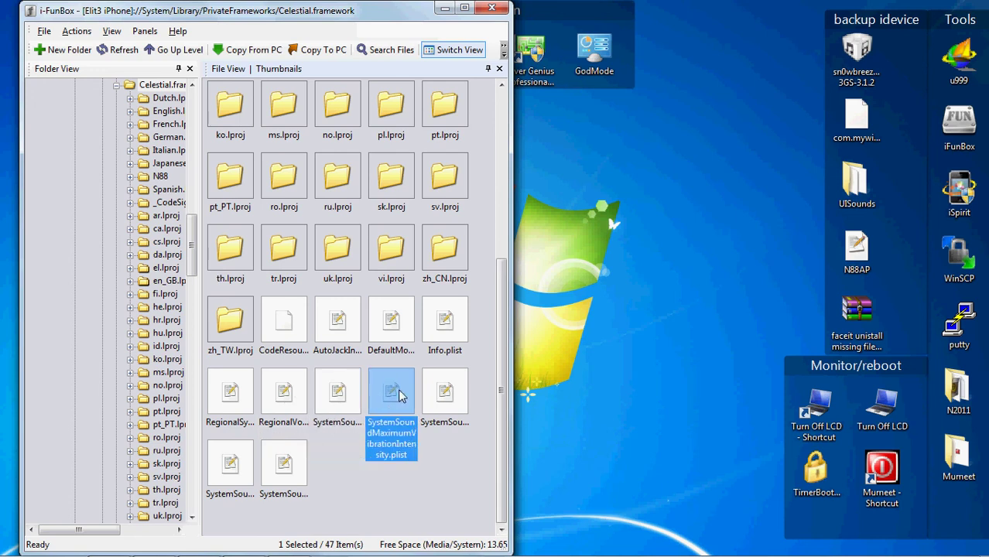